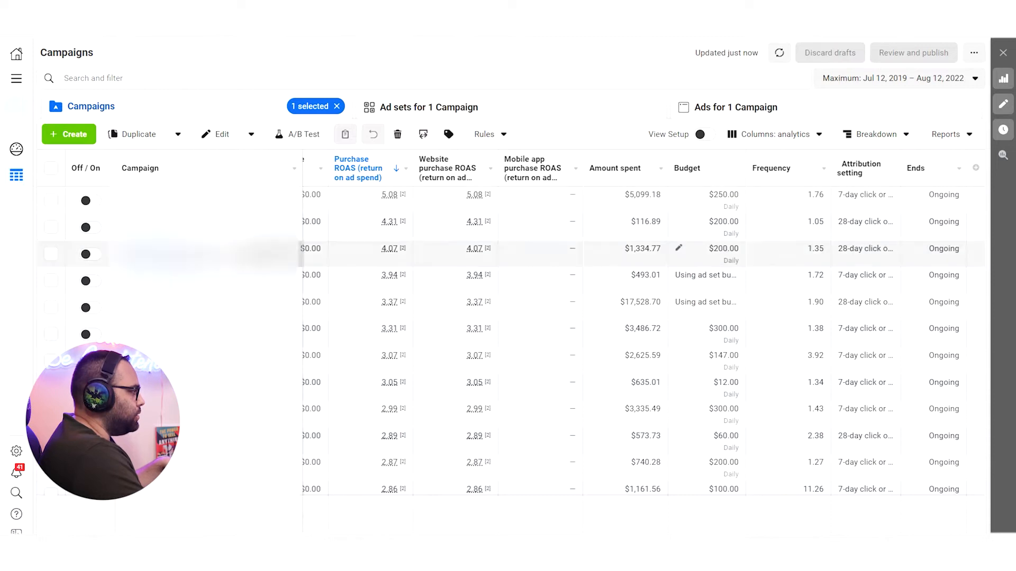
Step: Filter the campaign list to campaigns whose delivery is Deleted
mouse_move(405, 506)
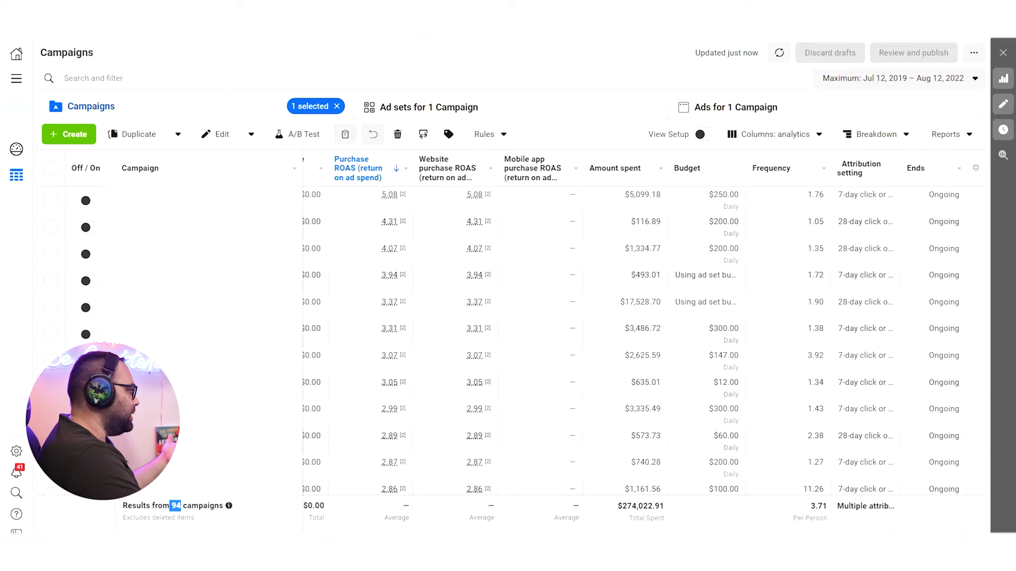
click(93, 77)
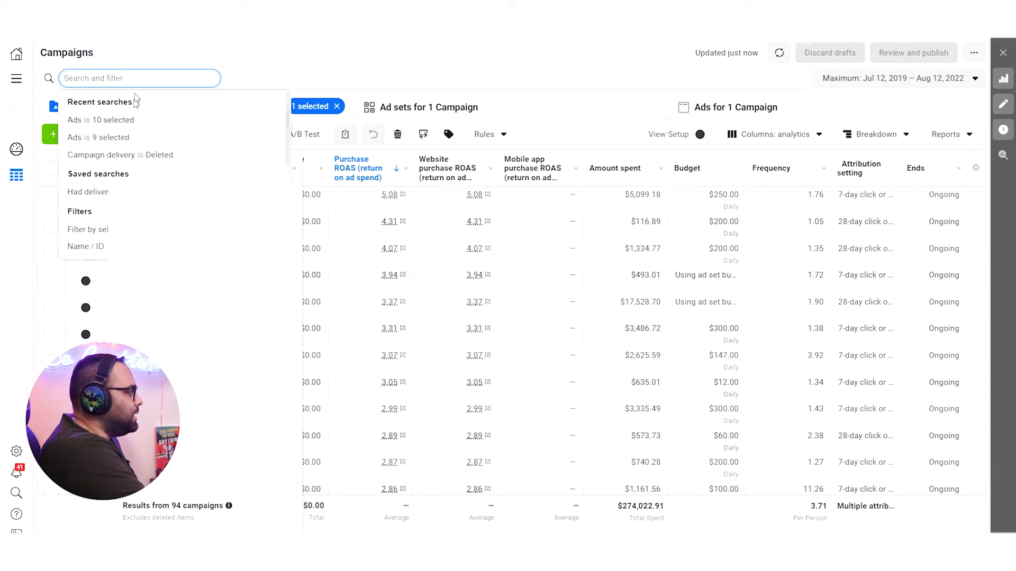
text(dele)
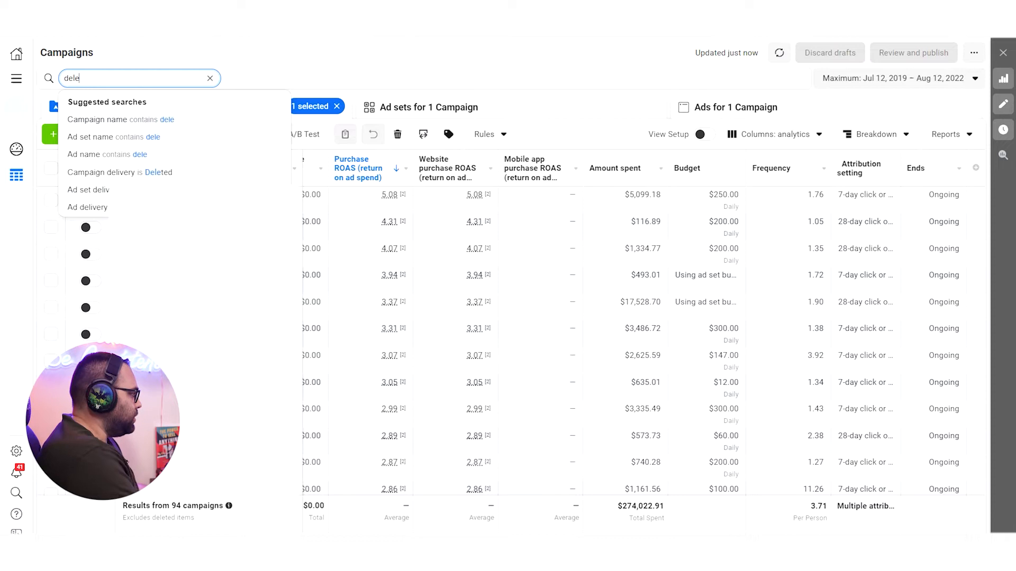
click(138, 174)
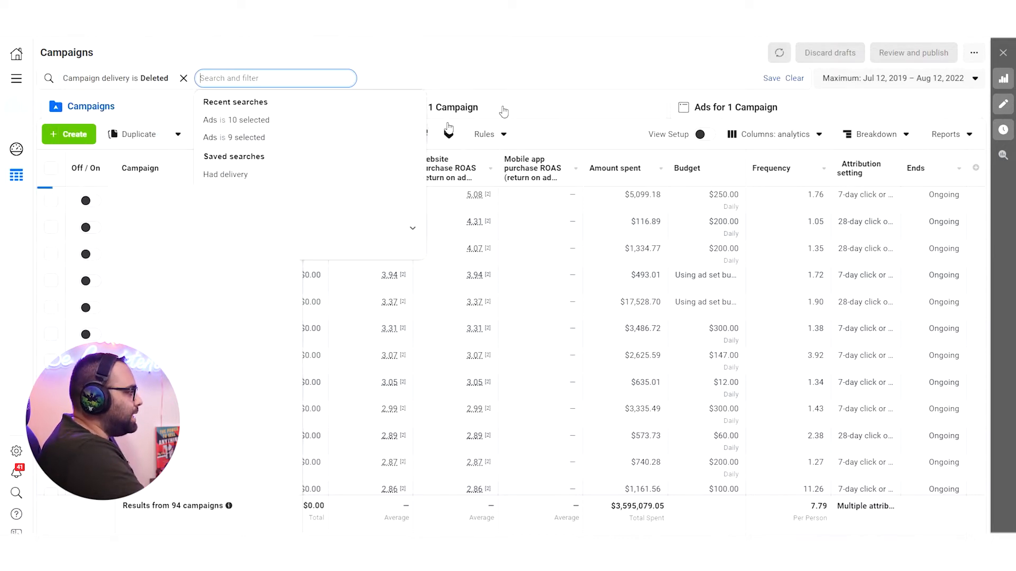
click(495, 55)
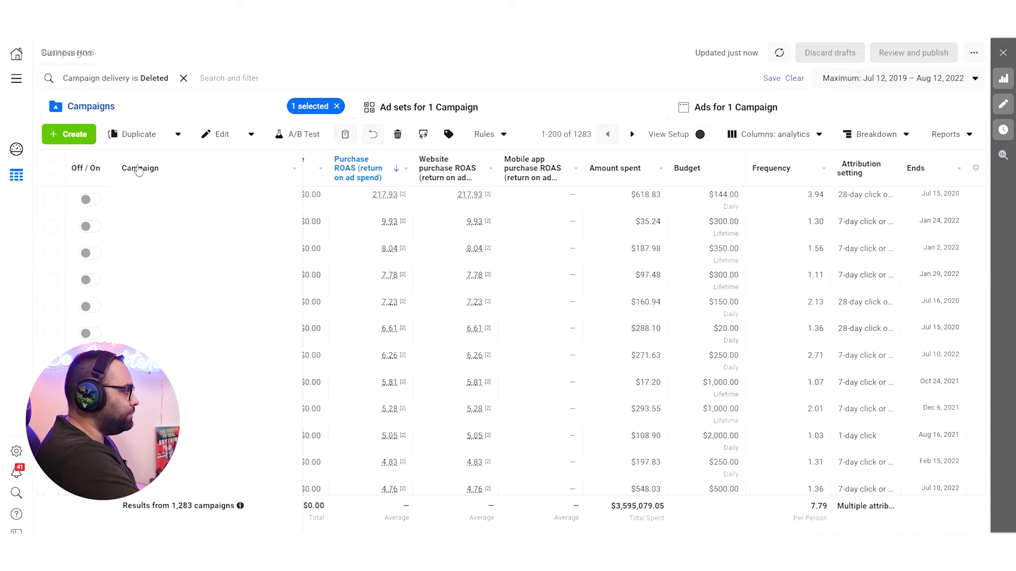
Step: Open the ad sets of the first deleted campaign in the list and add the filter "Ad set delivery is Deleted"
click(429, 208)
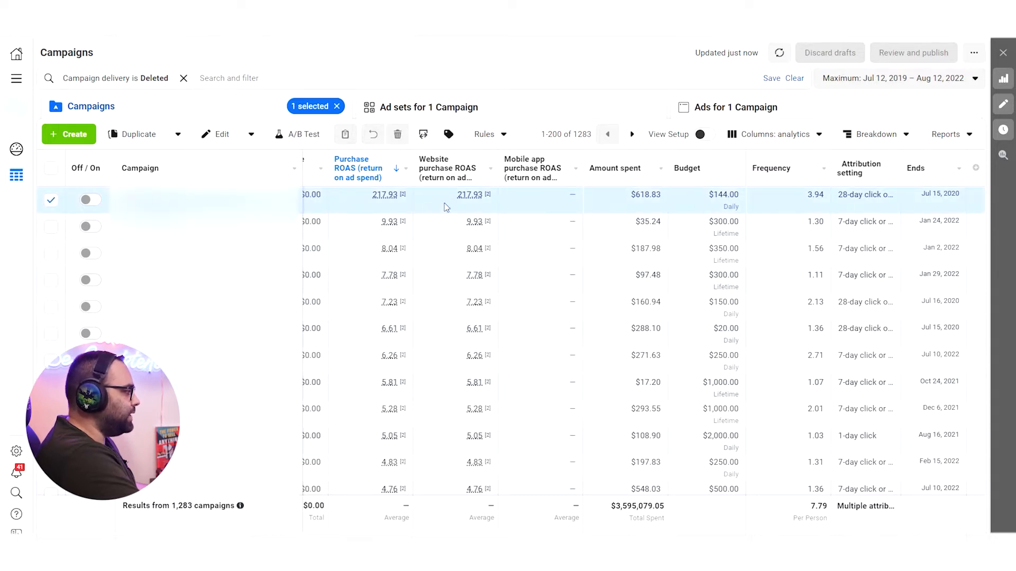
click(453, 110)
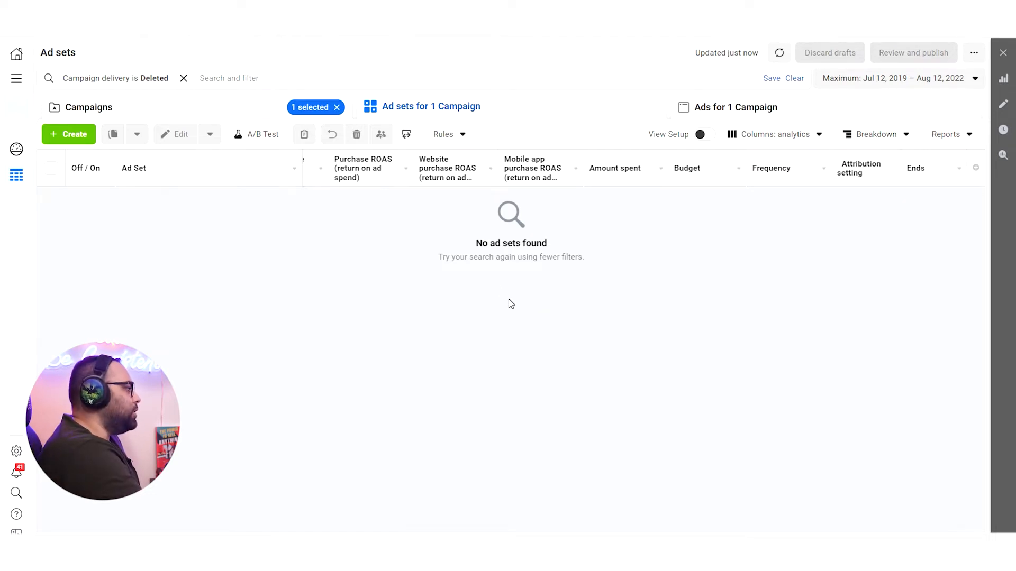
click(229, 78)
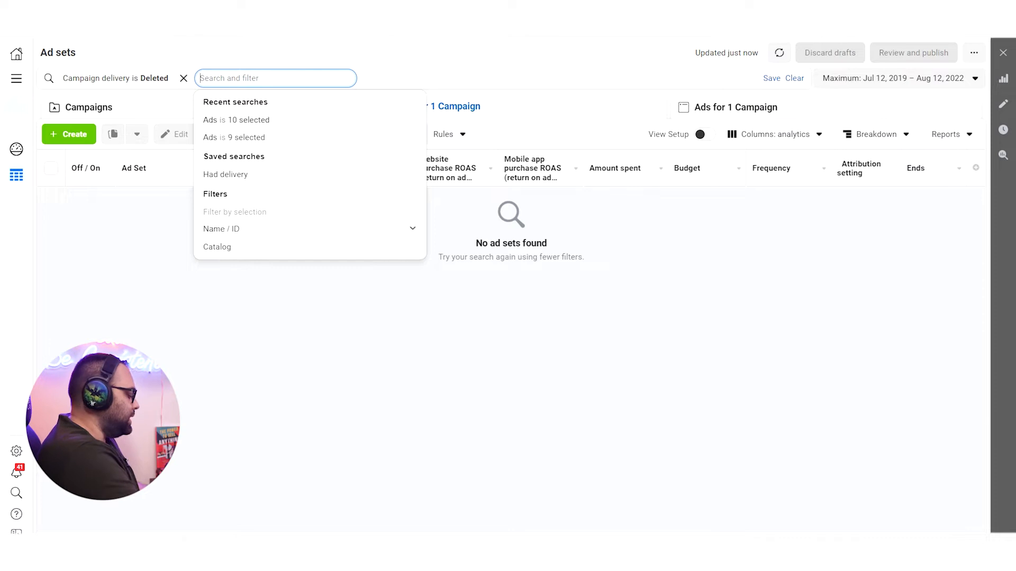
text(dele)
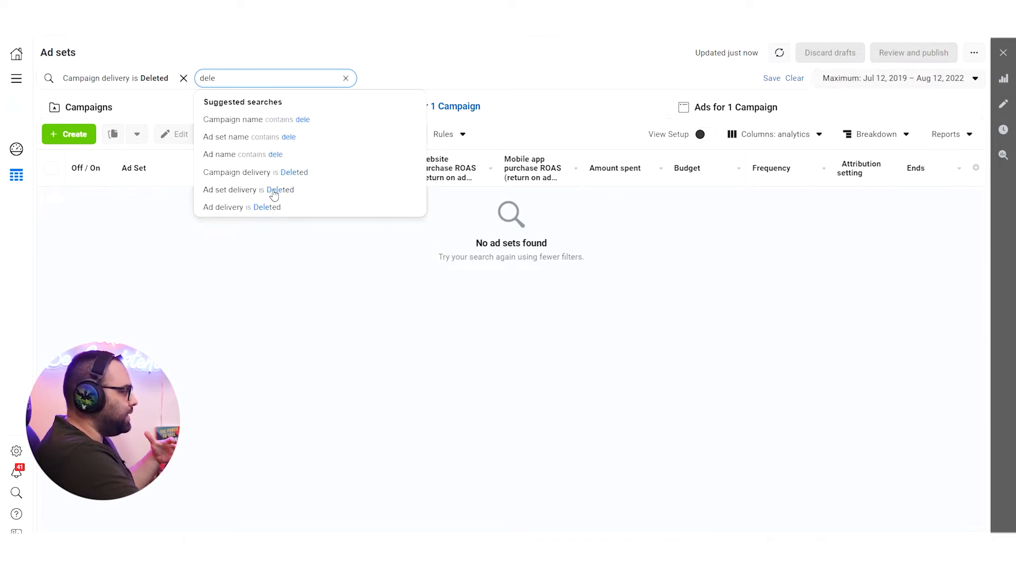
click(274, 192)
Step: Add the filter "Ad delivery is Deleted" alongside the campaign and ad set filters
text(d)
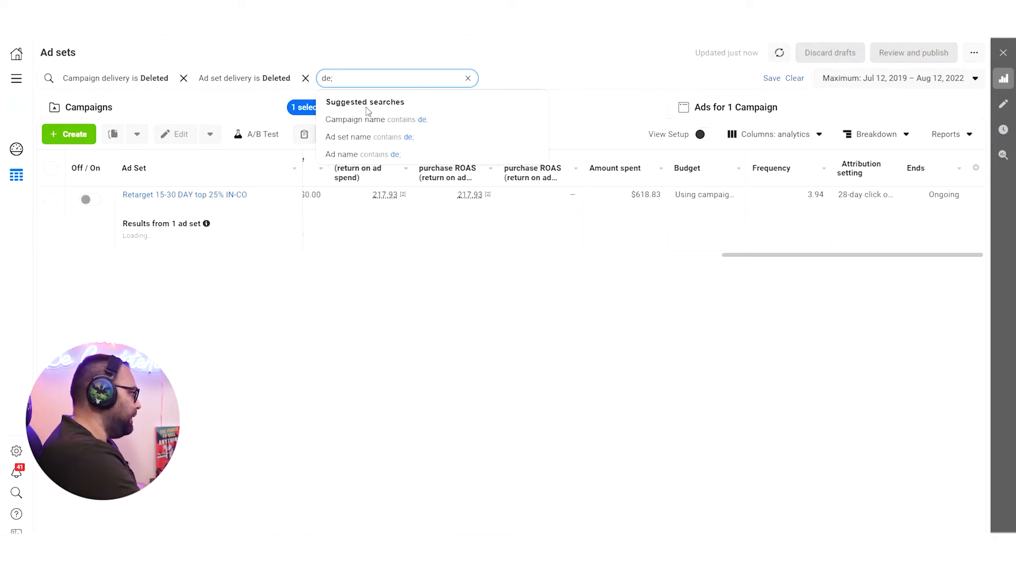
text(ele)
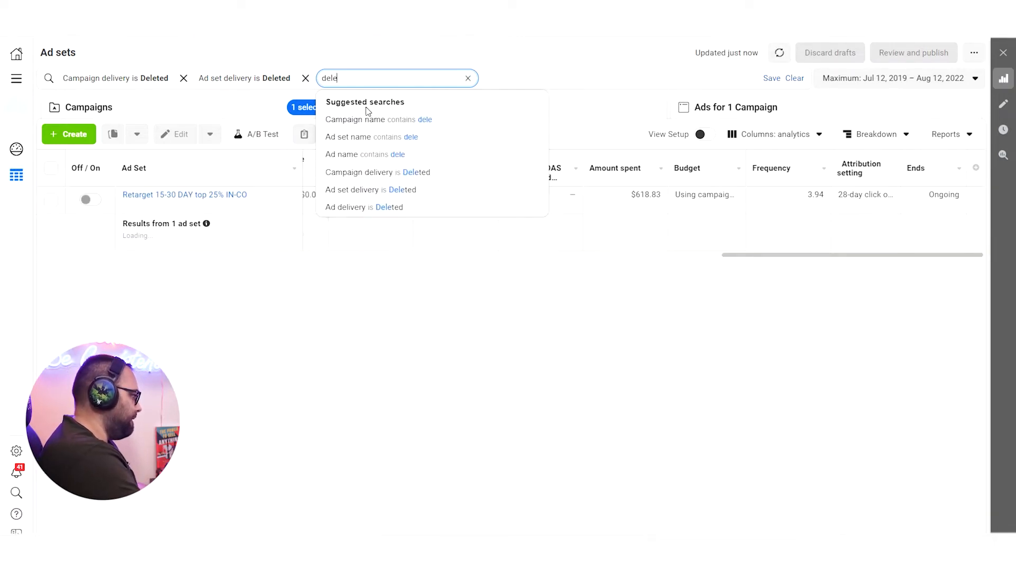
click(366, 216)
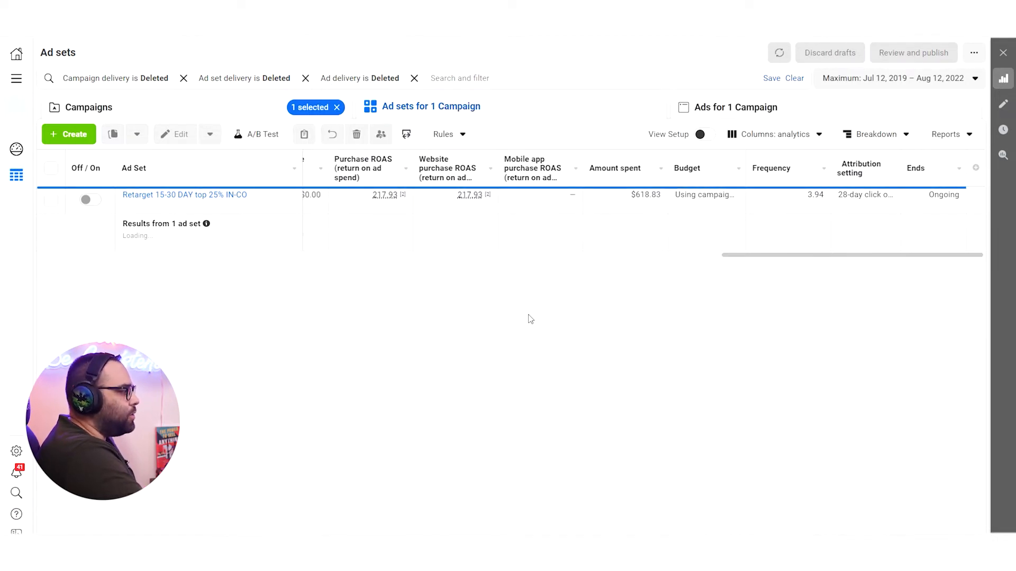
Step: Check the selected campaign's ads, return to the campaign list and clear the campaign selection
click(746, 110)
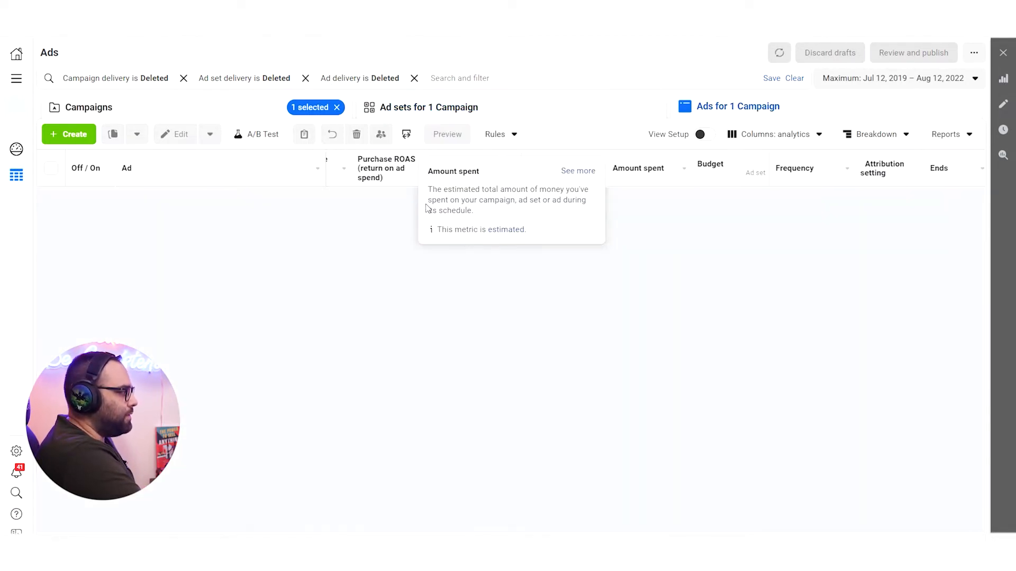
click(197, 112)
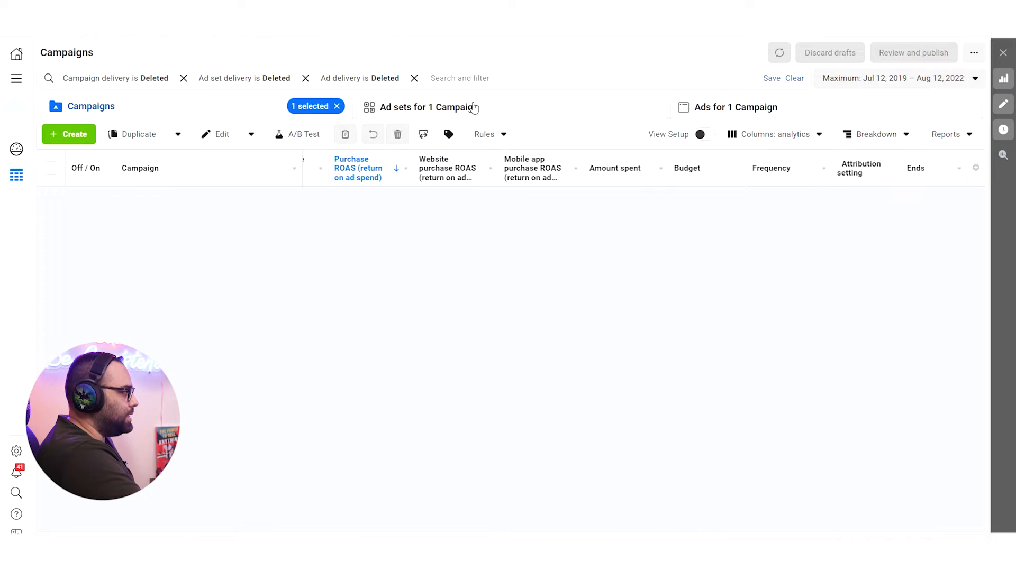
click(432, 105)
click(205, 112)
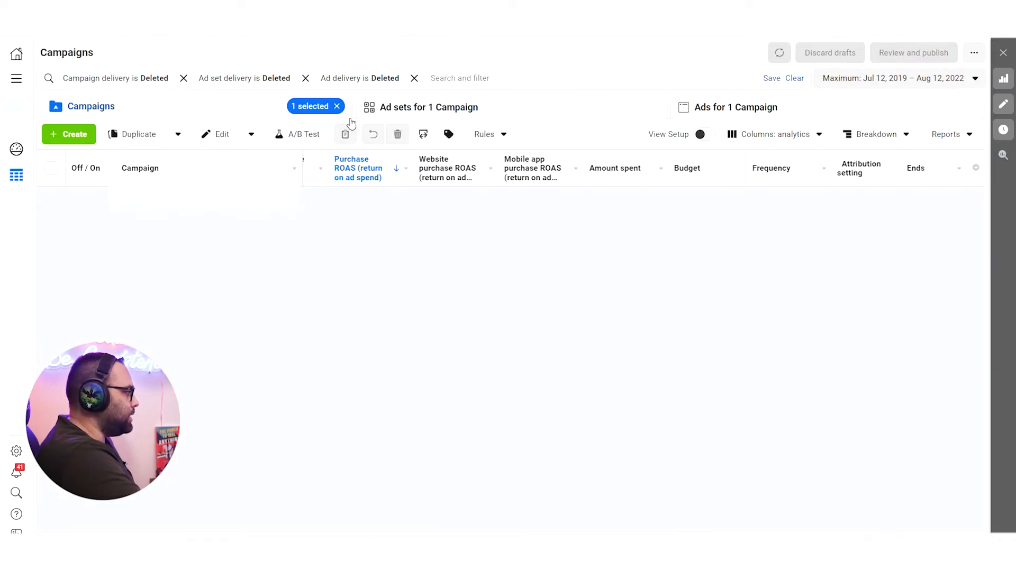
click(337, 106)
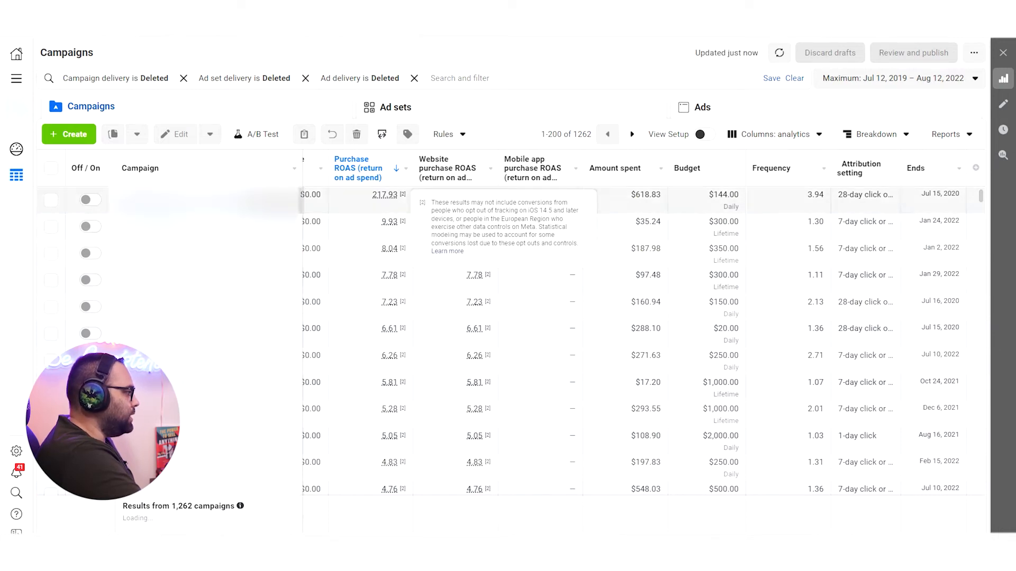
Step: View the ads under the "Retarget 15-30 DAY top 25% IN-CO" ad set of the first deleted campaign
click(405, 192)
click(463, 108)
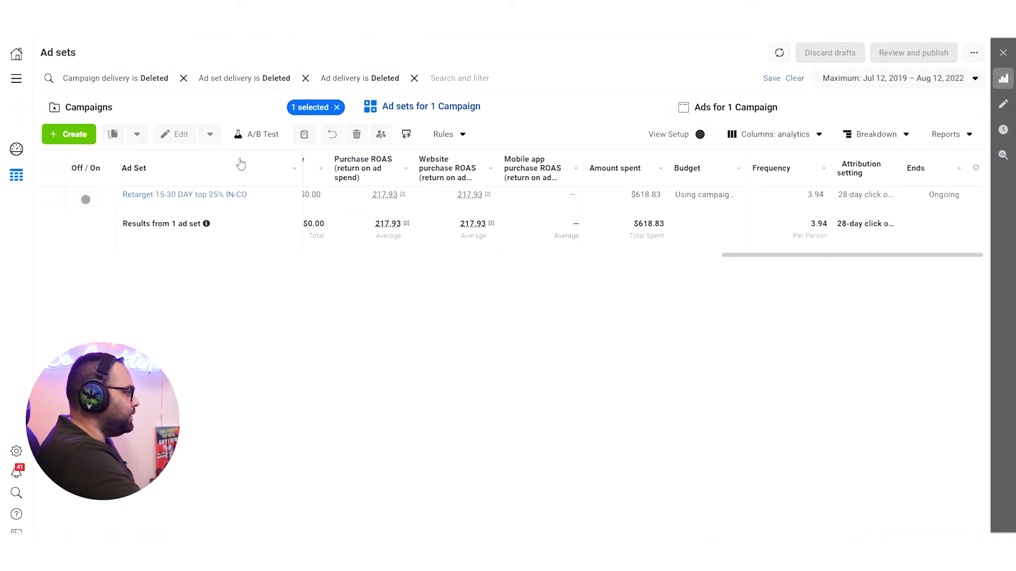
click(51, 200)
click(735, 108)
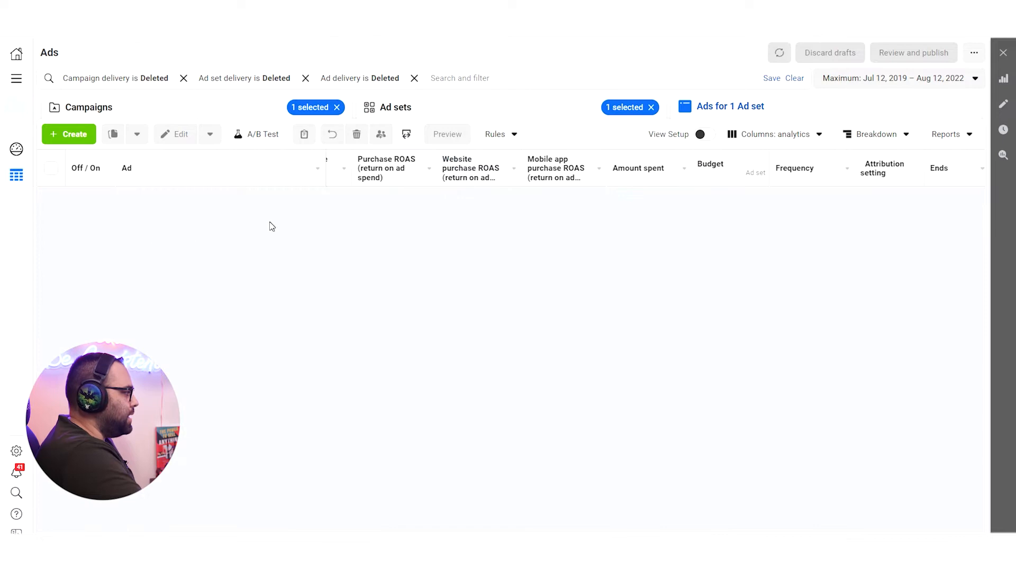
Step: Check the ad sets of the deleted campaign with a 6.61 purchase ROAS and return to the campaign list
click(160, 113)
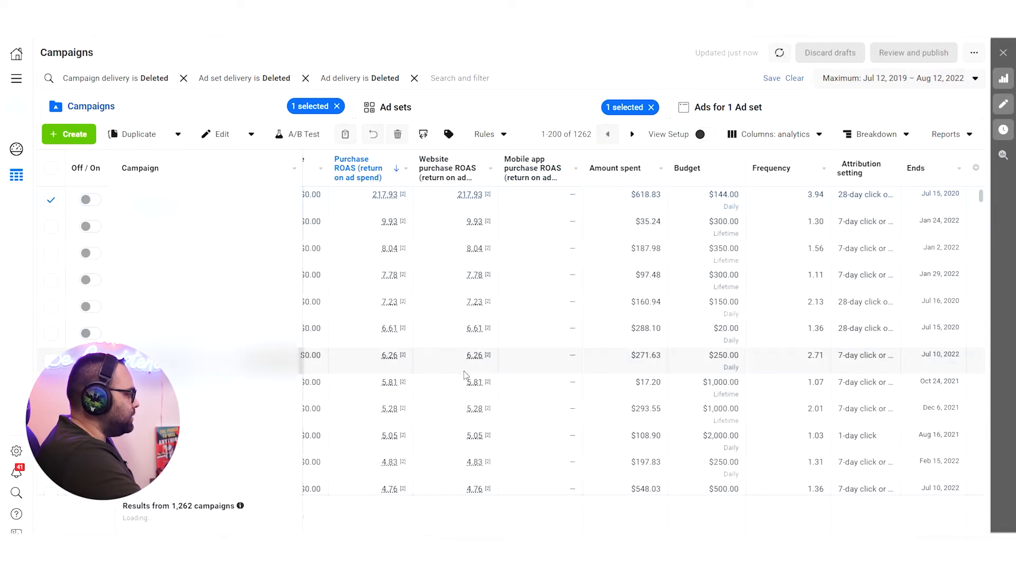
click(548, 111)
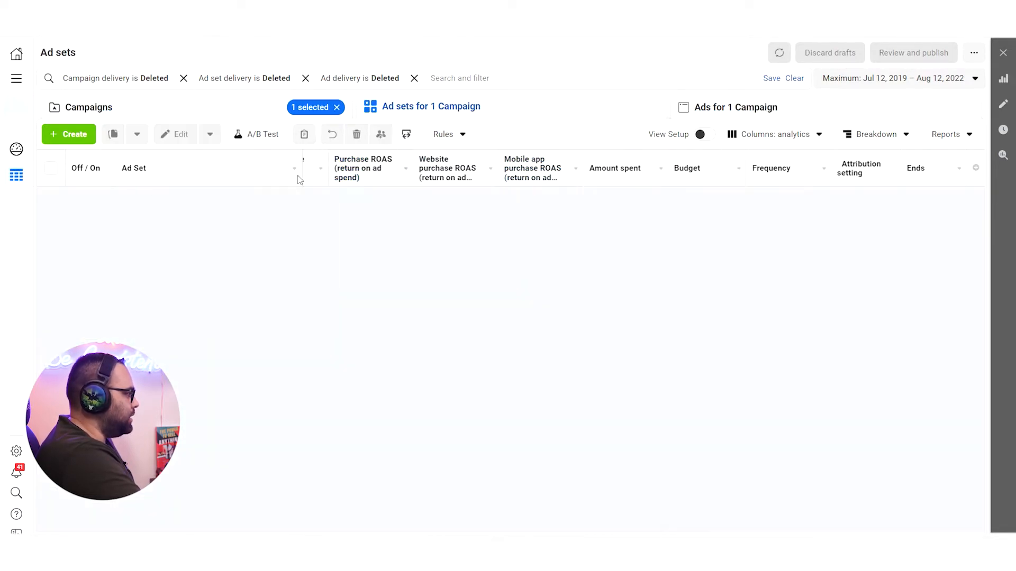
click(171, 111)
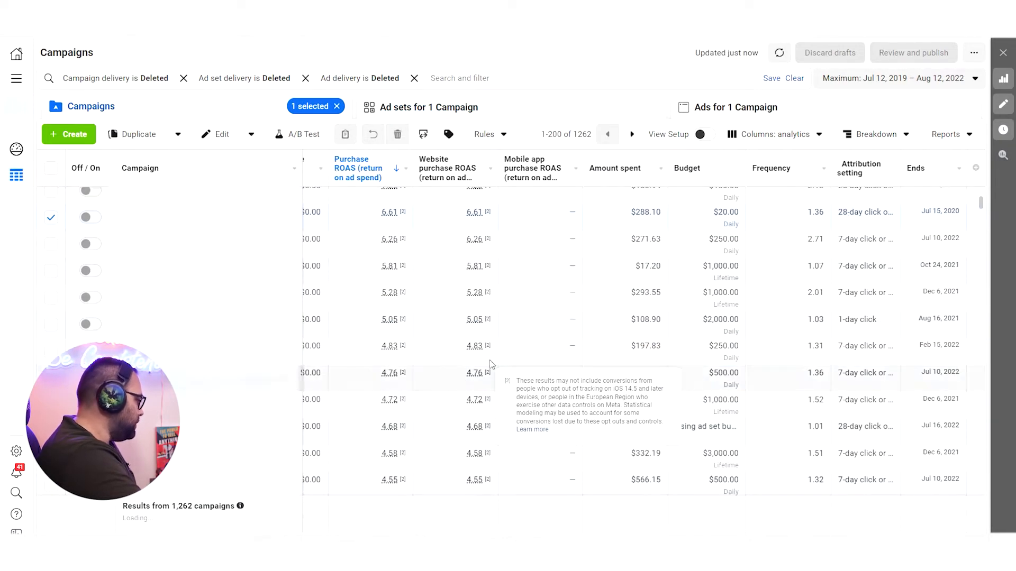
Step: View the deleted ads in the ad set of the campaign with a 3.90 purchase ROAS
scroll(493, 381, down, 4)
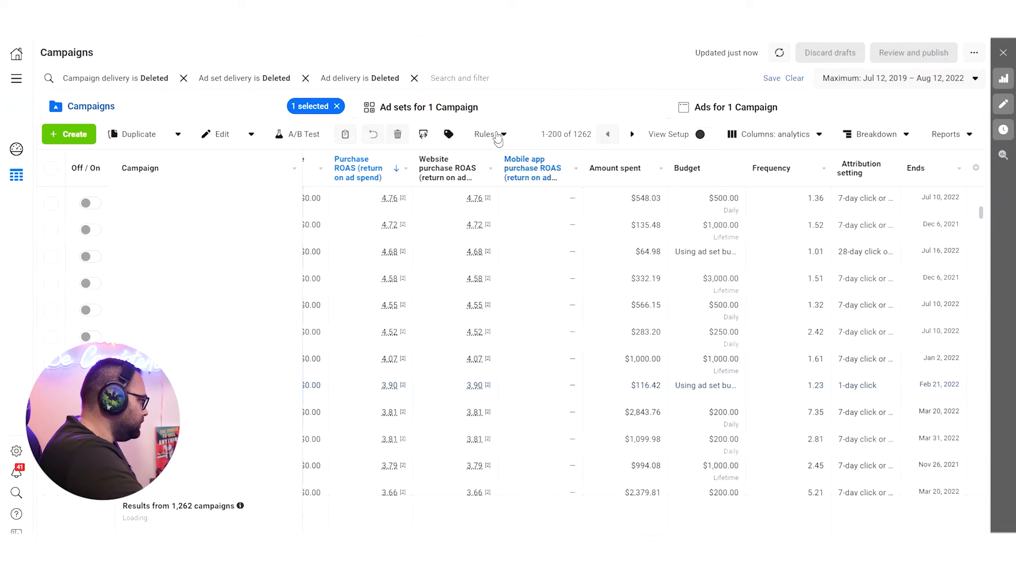
click(476, 108)
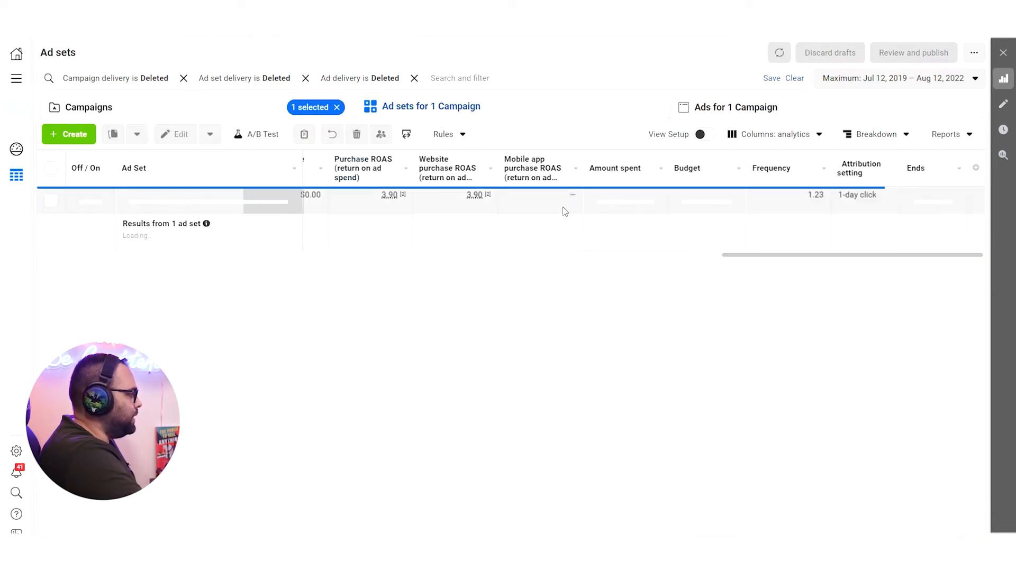
click(596, 205)
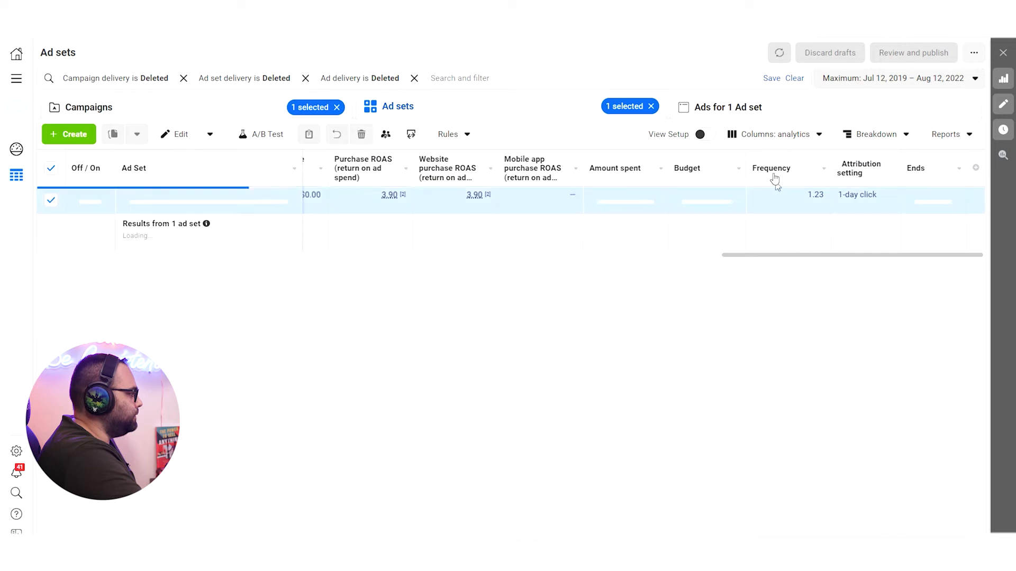
click(757, 108)
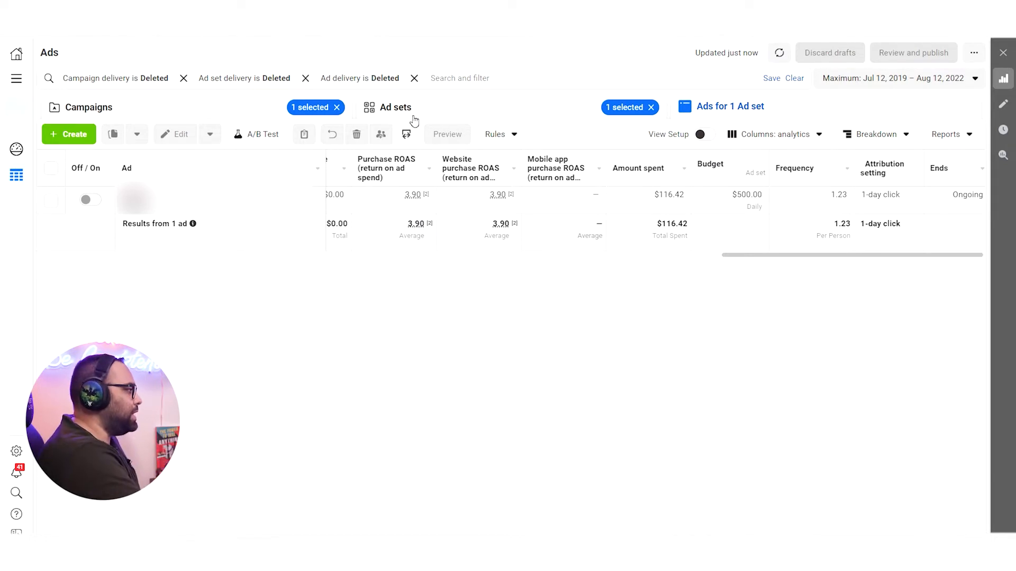
Step: Duplicate the deleted campaign "CBO - MOF videos" as a new campaign and publish the copy
click(218, 109)
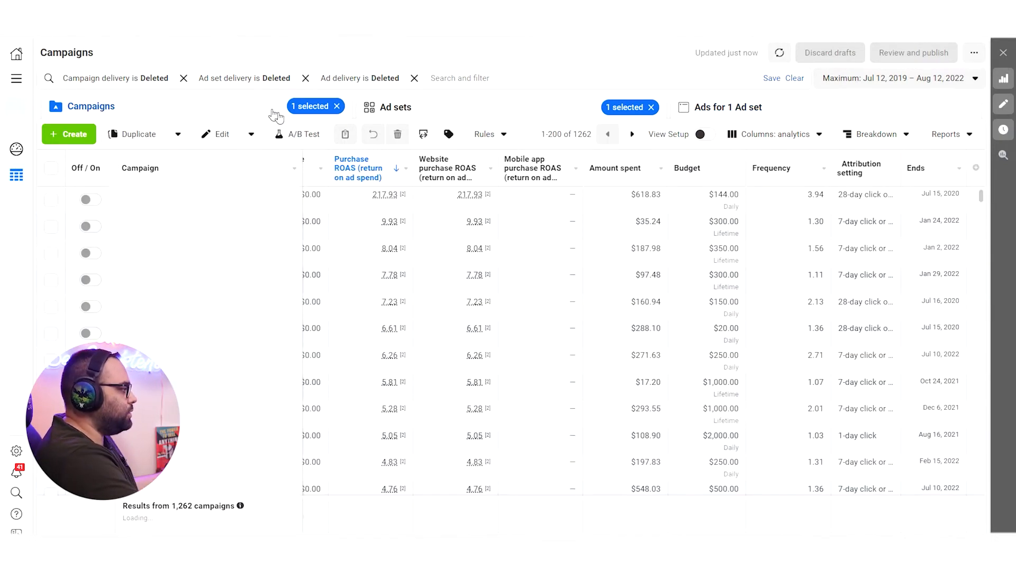
scroll(400, 417, down, 1)
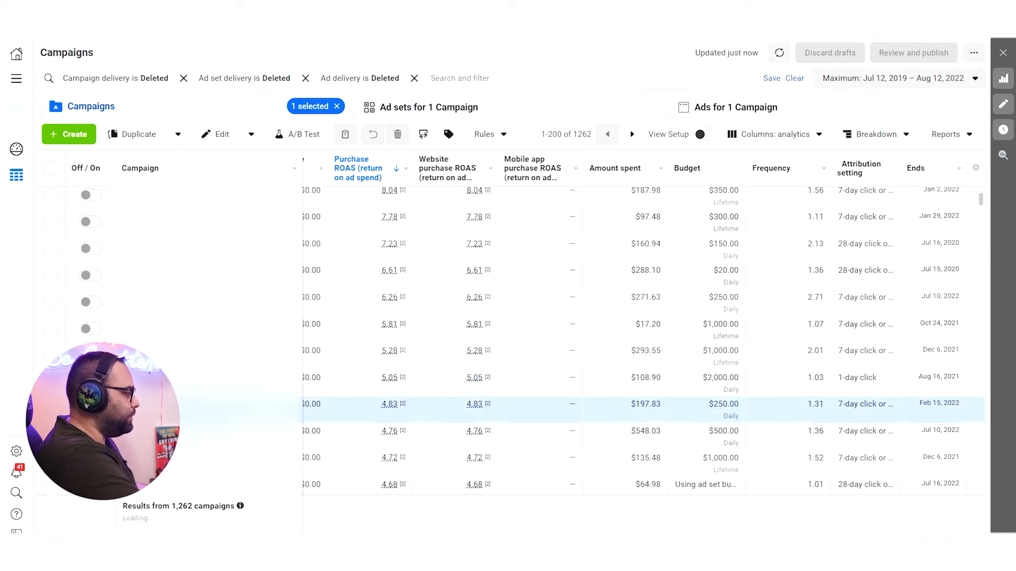
click(137, 134)
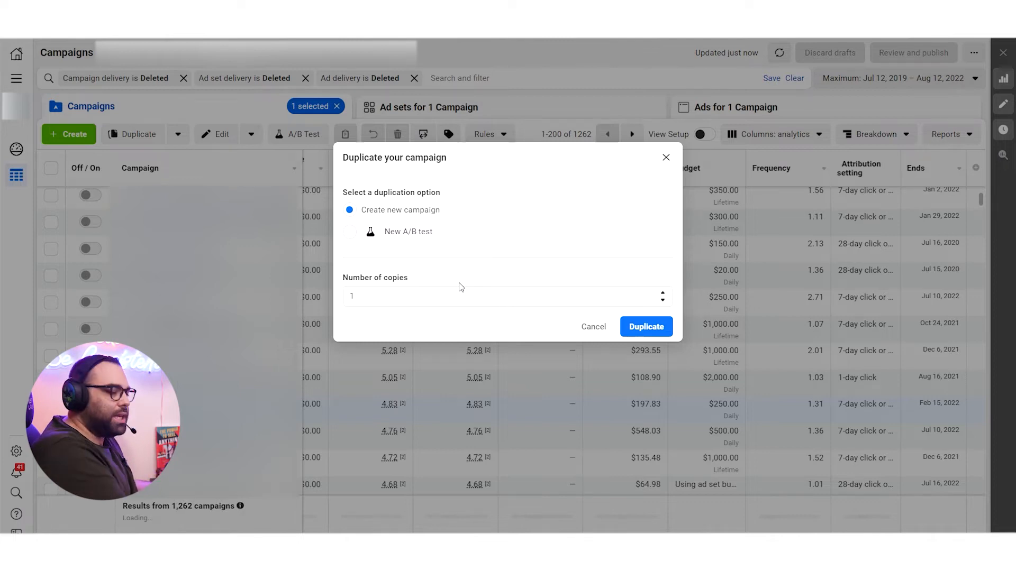
click(651, 330)
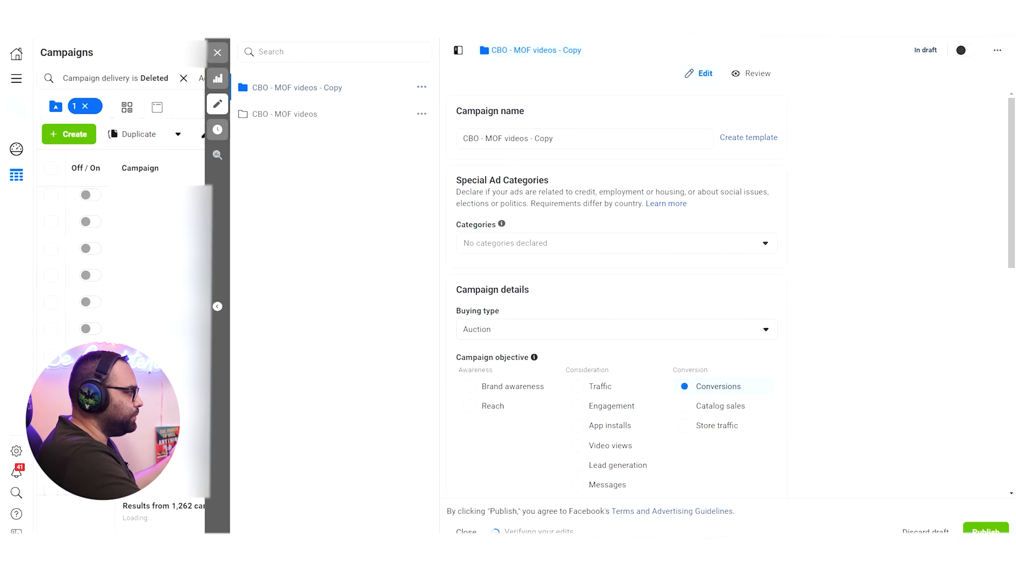
scroll(668, 301, down, 10)
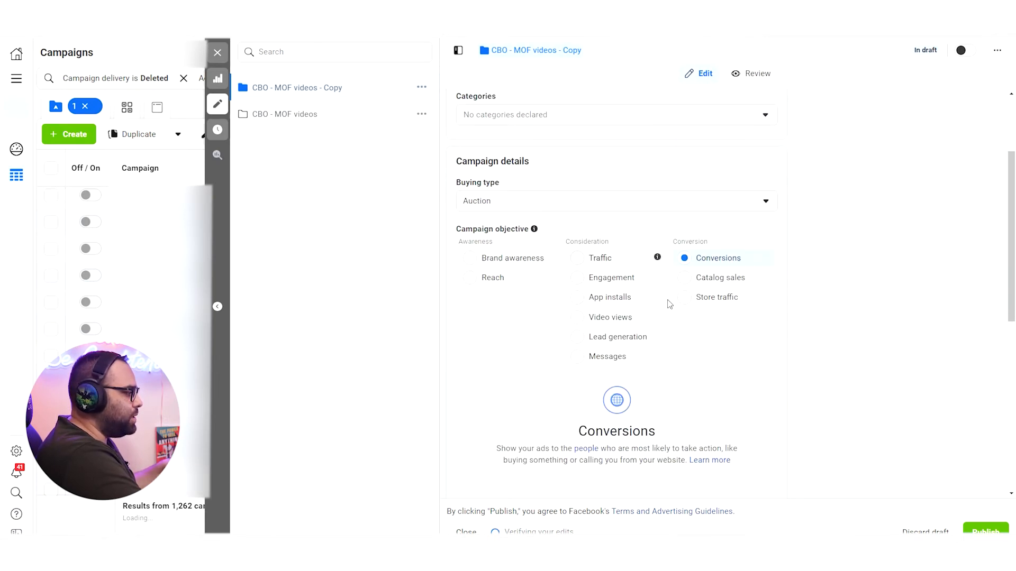
click(984, 529)
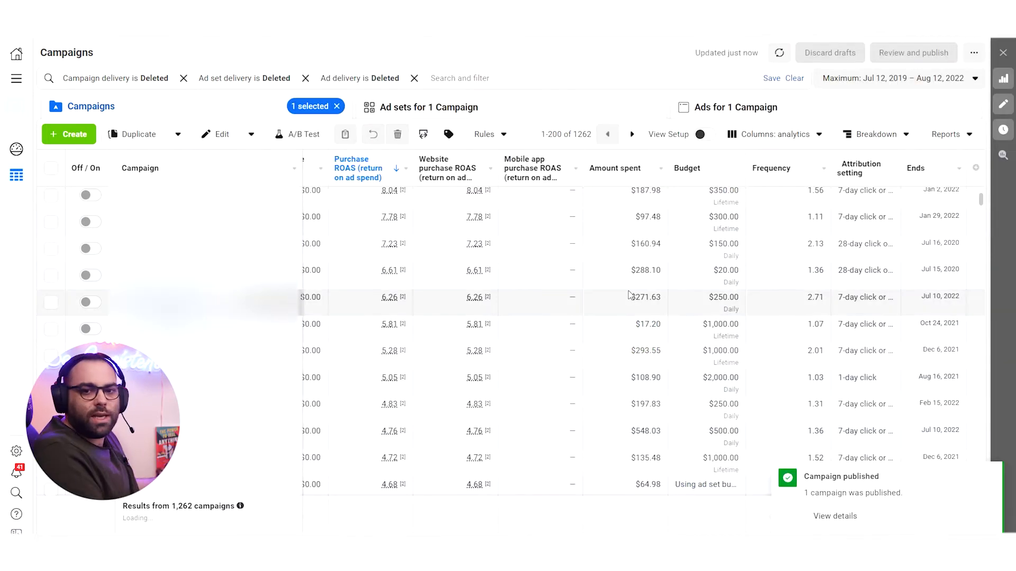
Step: Duplicate the "social eng" ad set of the deleted campaign with a 4.83 purchase ROAS into the existing campaign "CBO - MOF videos - Copy"
scroll(669, 274, down, 3)
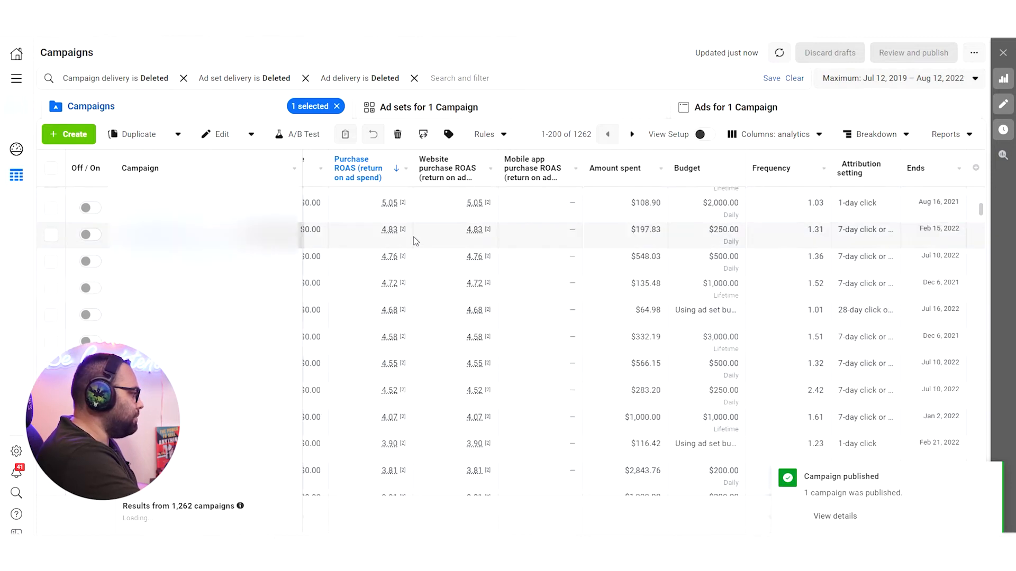
click(445, 118)
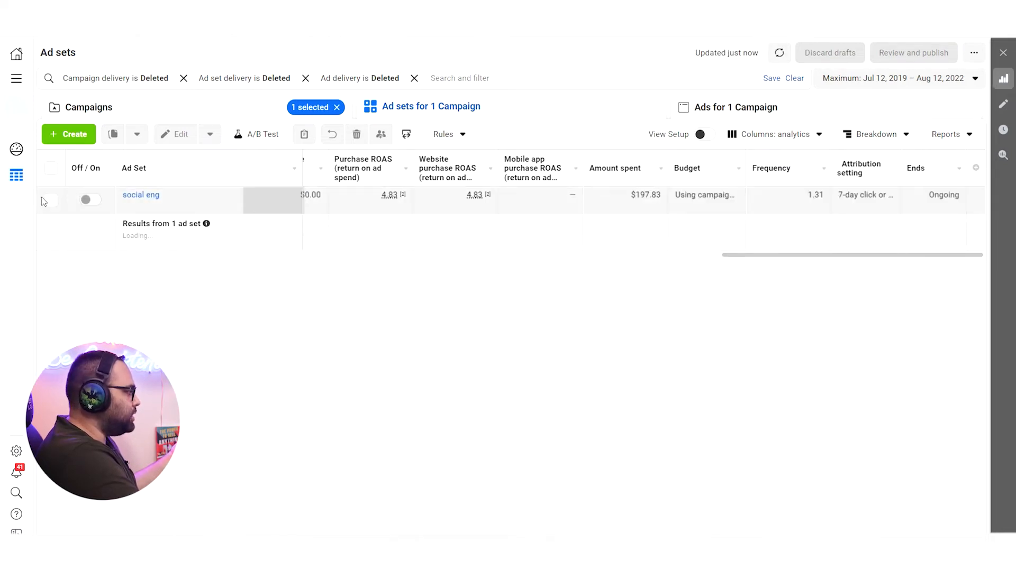
click(50, 200)
click(132, 133)
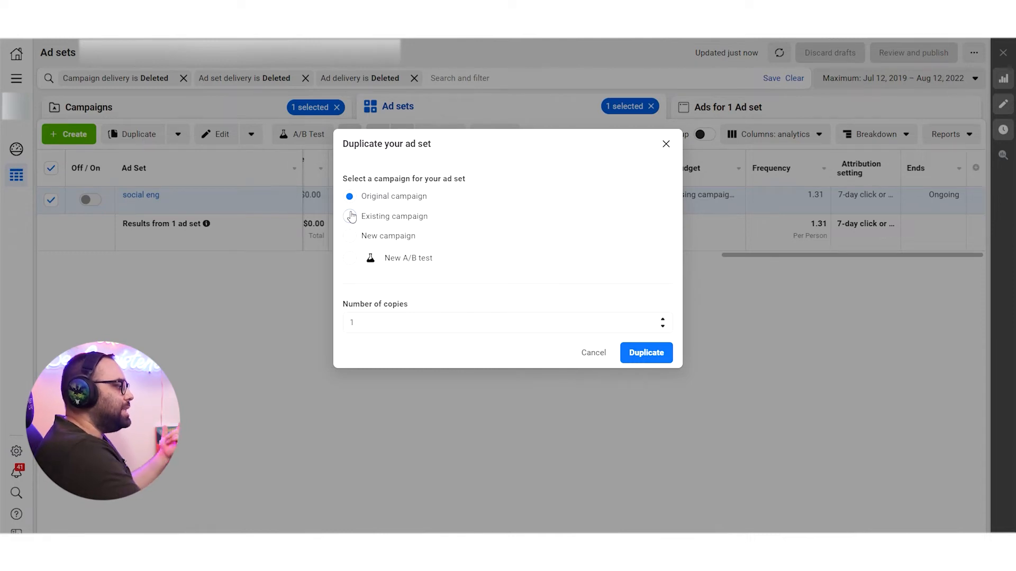
click(350, 216)
click(395, 237)
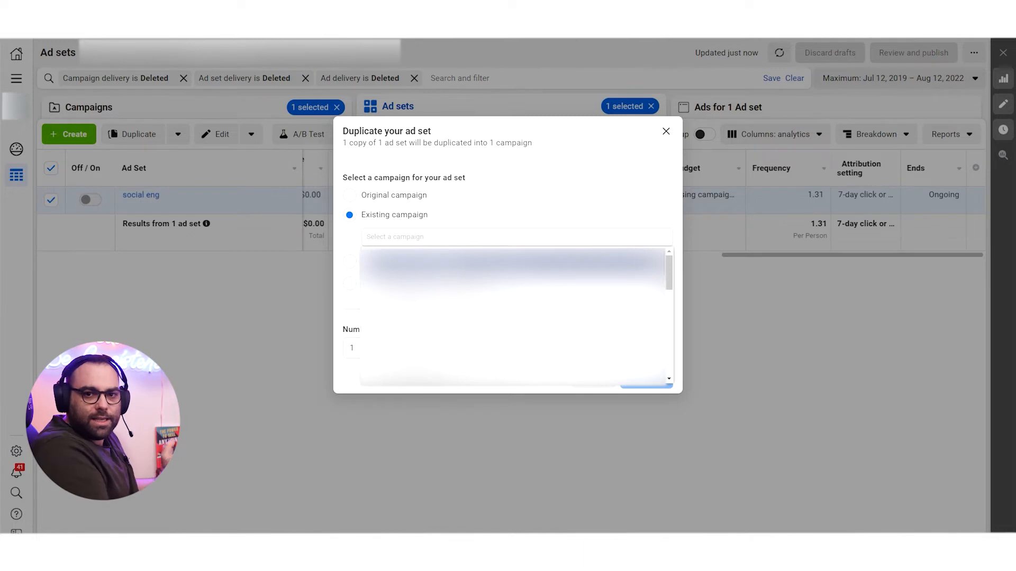
click(449, 270)
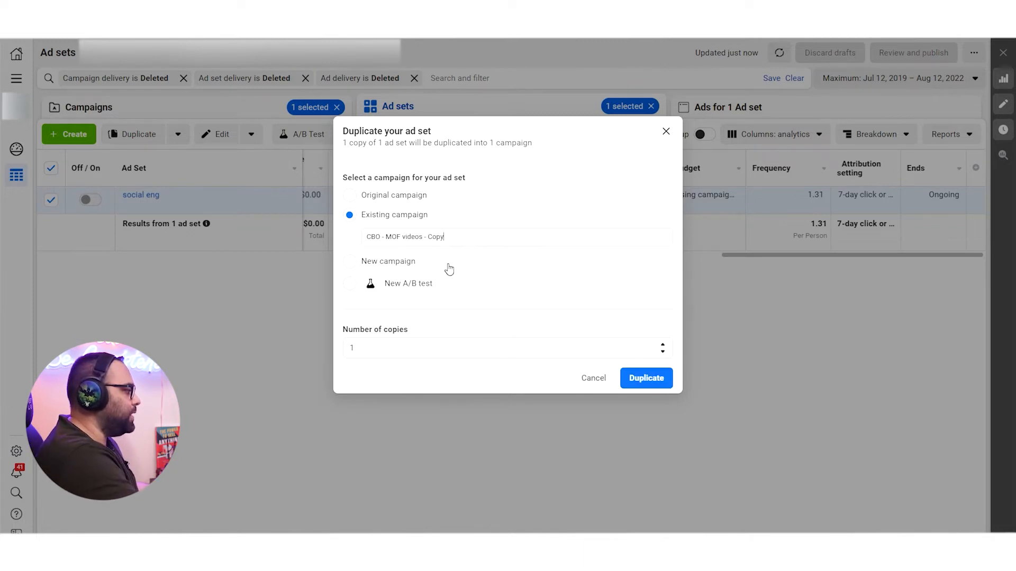
click(648, 378)
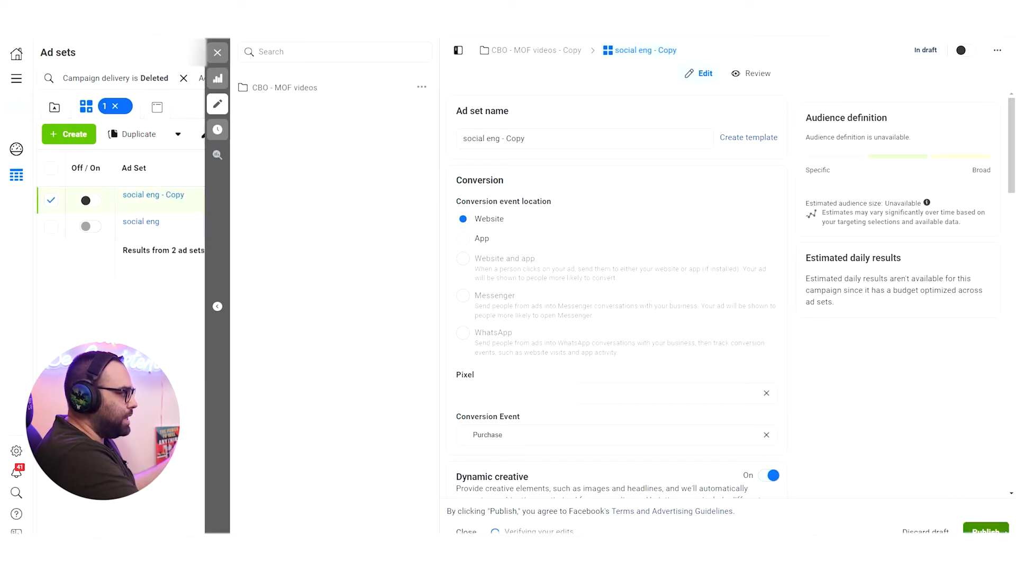
Step: Publish the copied "social eng" ad set and close its editor
click(985, 530)
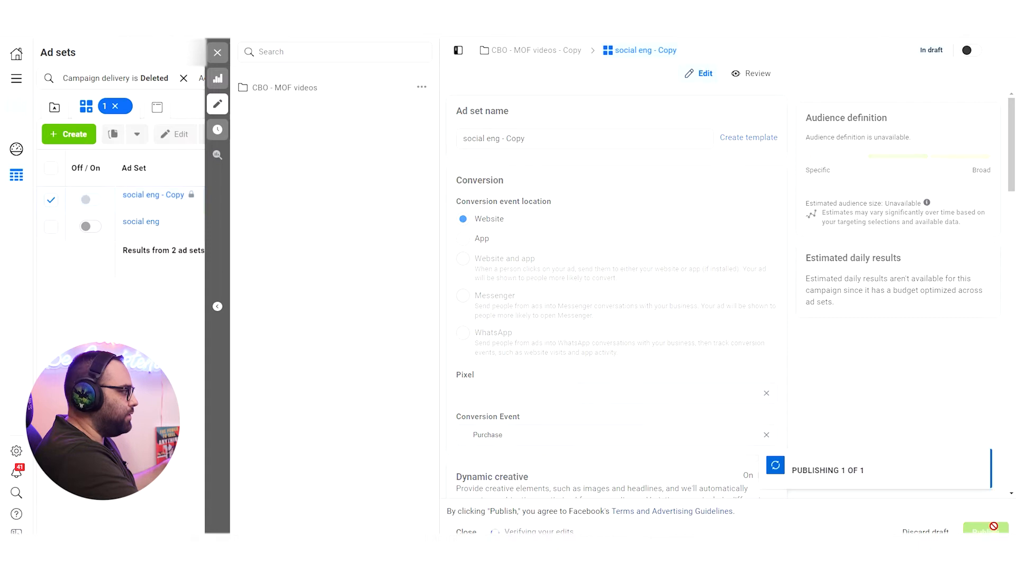
click(217, 52)
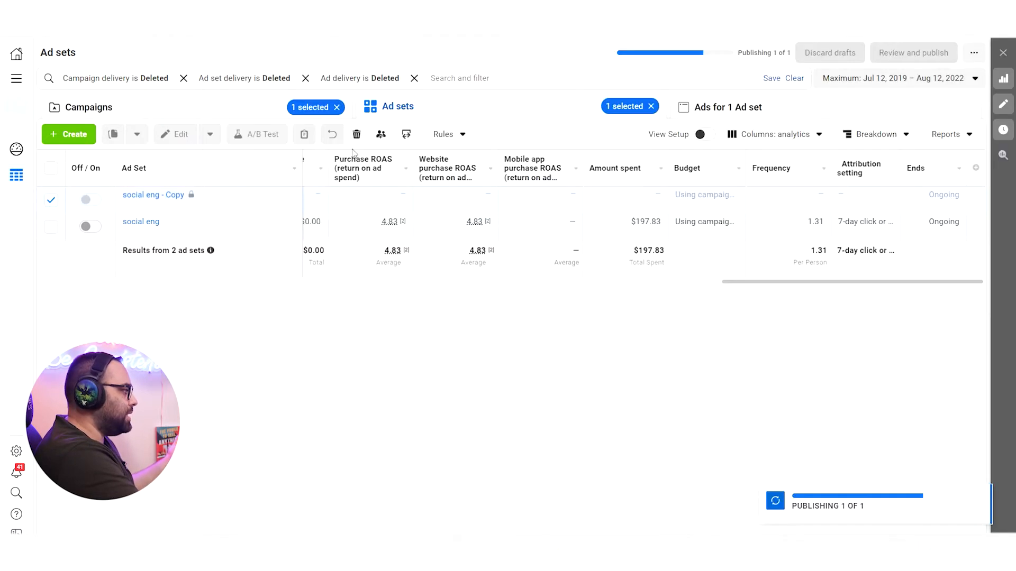
mouse_move(364, 166)
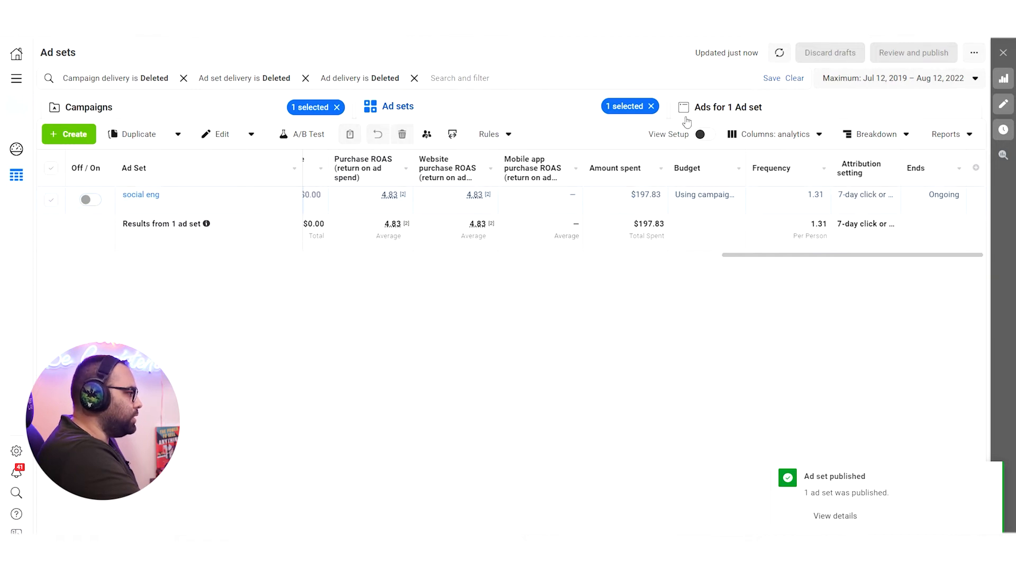
Step: Start duplicating the deleted ad "dynamic February videos" from the "social eng" ad set, with "CBO - MOF videos - Copy" as the destination campaign
click(725, 108)
click(341, 200)
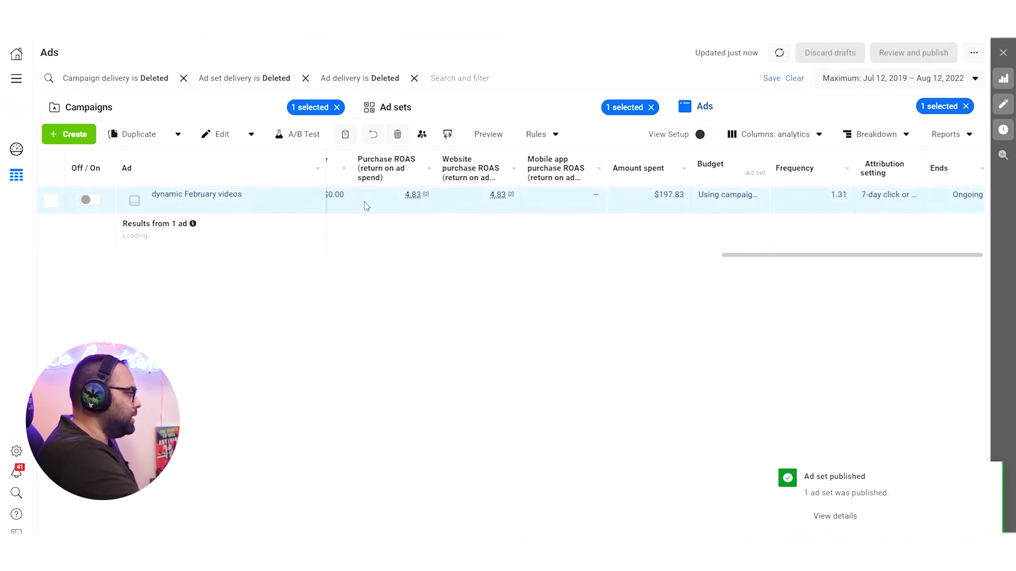
click(138, 134)
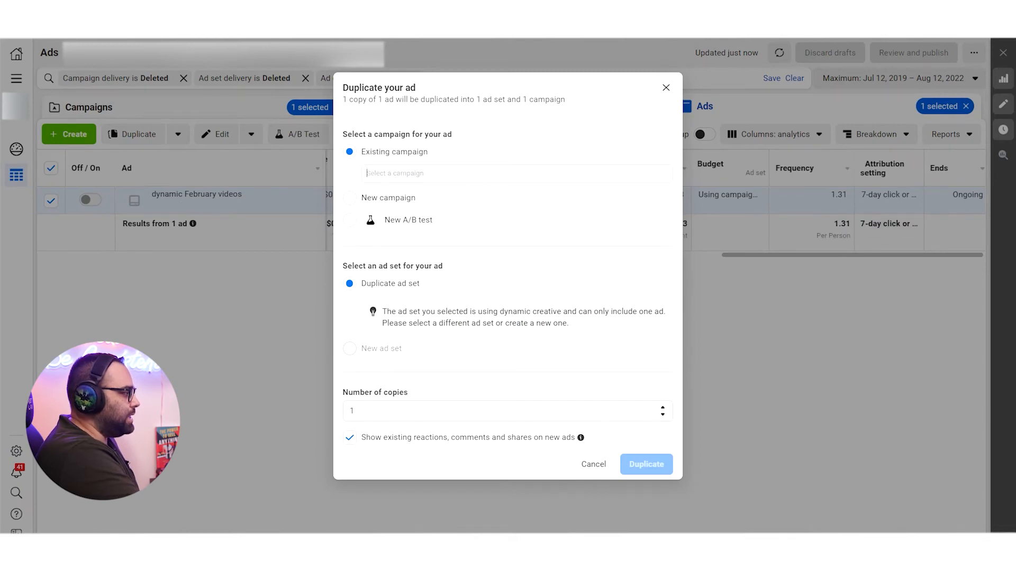
click(451, 202)
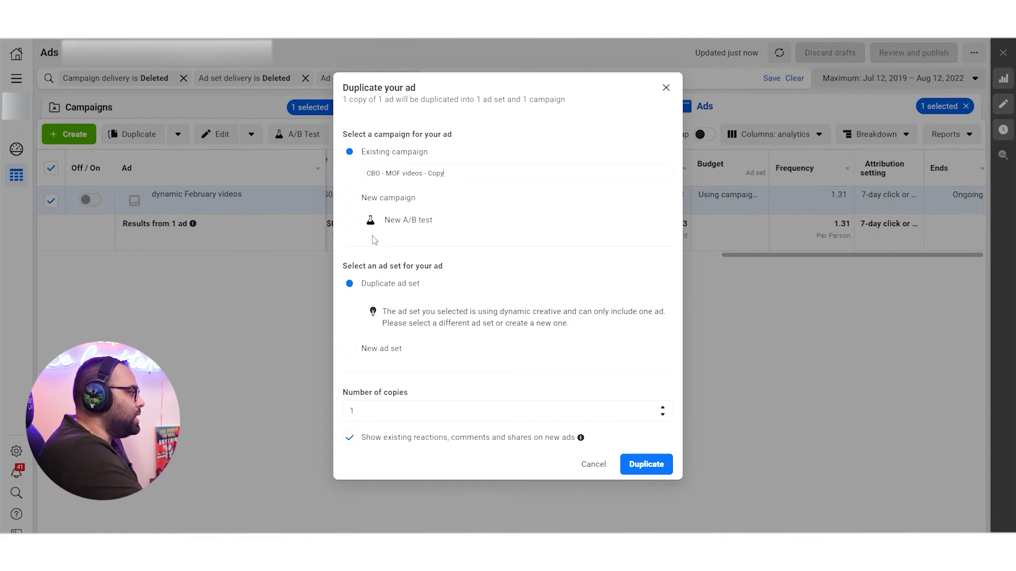
Step: Duplicate the ad into a new campaign named "test" with a new ad set named "test" instead, and publish the copy
click(350, 198)
click(418, 183)
text(test)
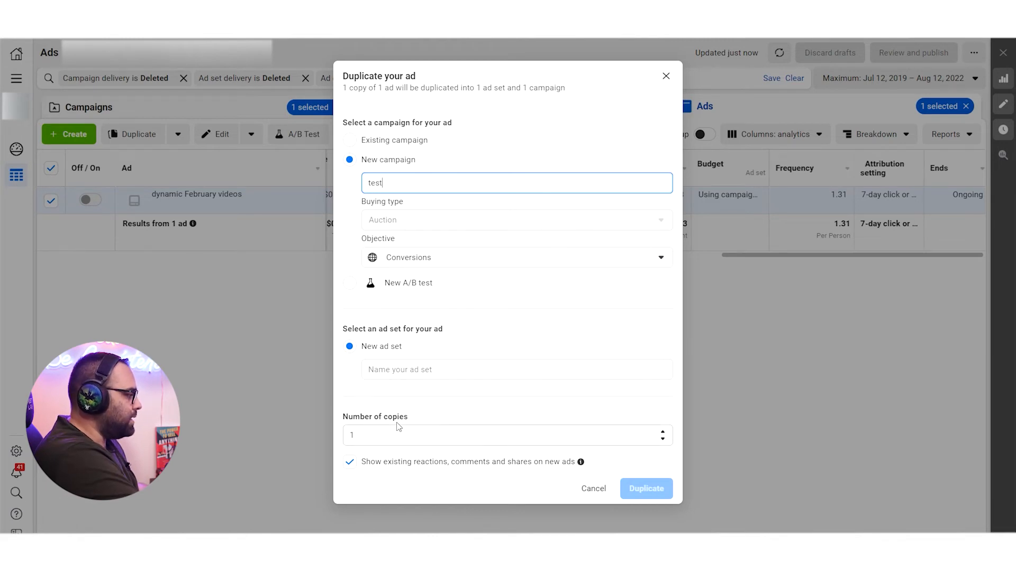
click(389, 369)
text(tes)
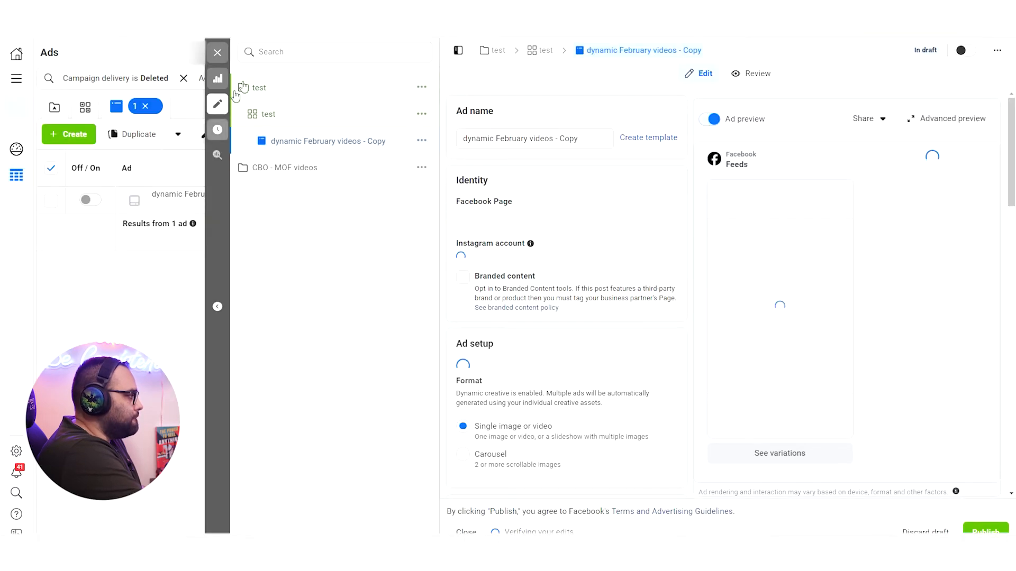
click(985, 531)
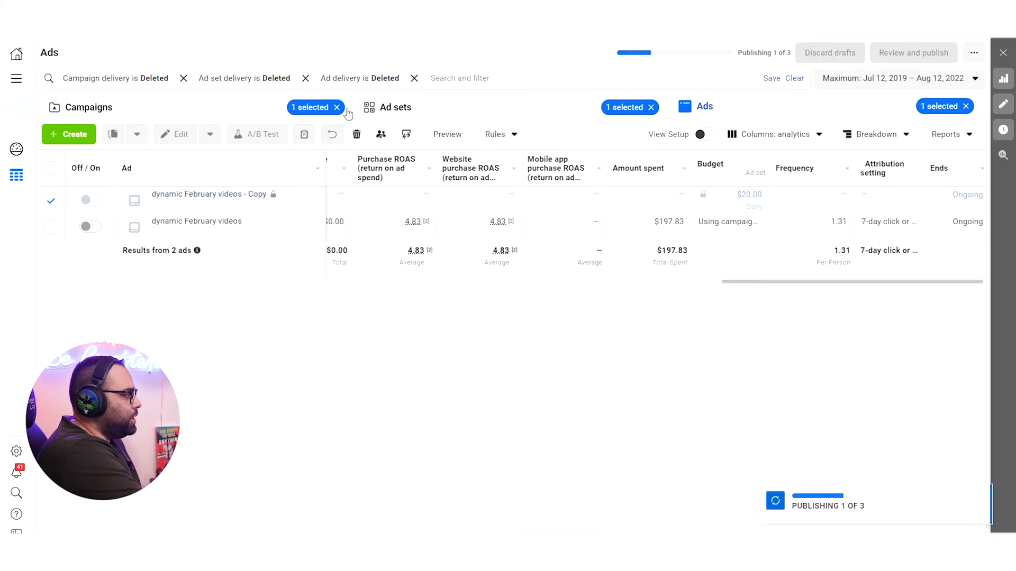
Step: Clear the campaign and ad set selections and remove all three Deleted delivery filters from the campaign list
click(337, 108)
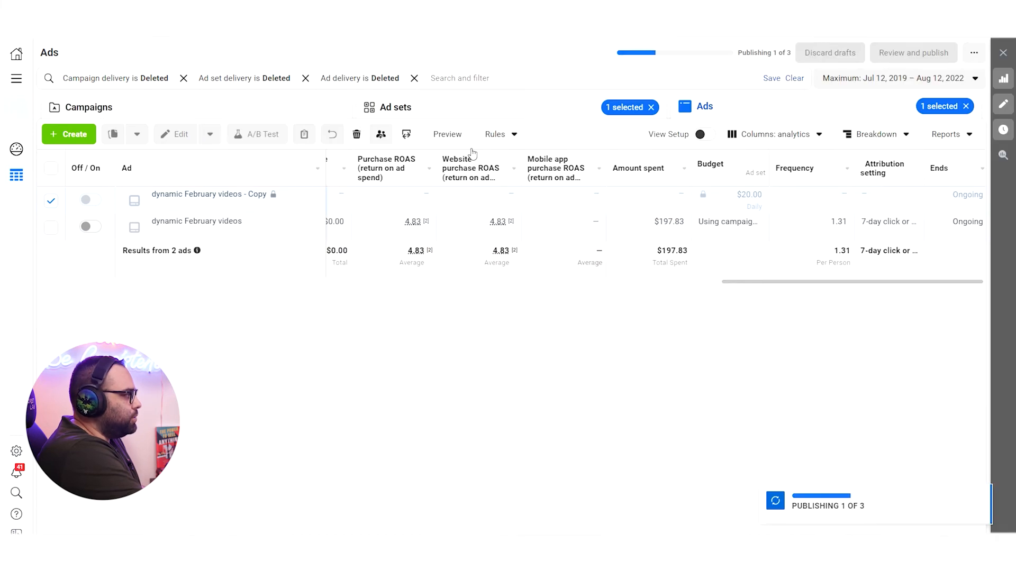
click(650, 107)
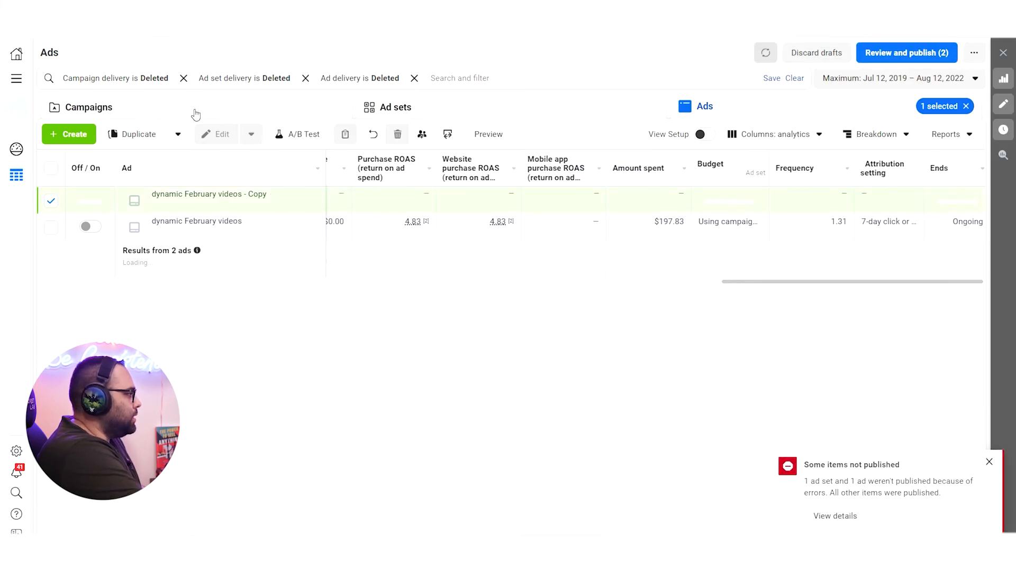
click(193, 112)
click(184, 78)
click(168, 78)
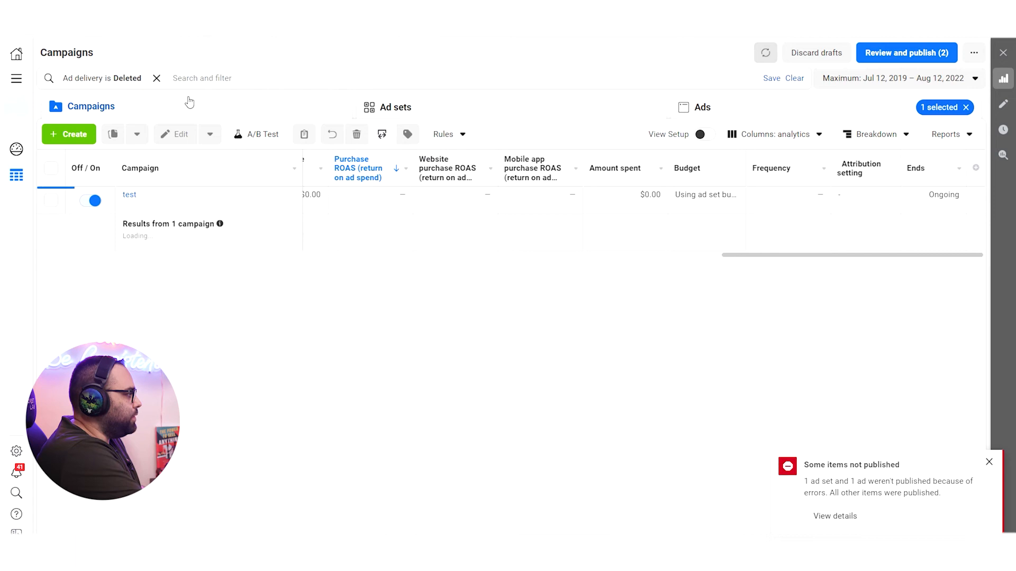
click(155, 78)
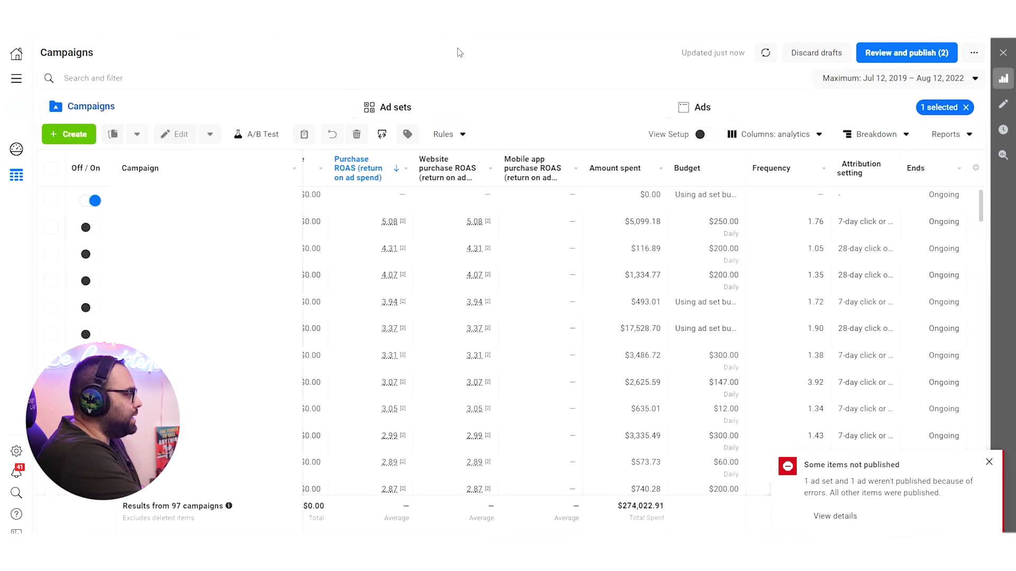
Step: Select the newly published campaign and check the publishing details for the "test" ad set
click(405, 196)
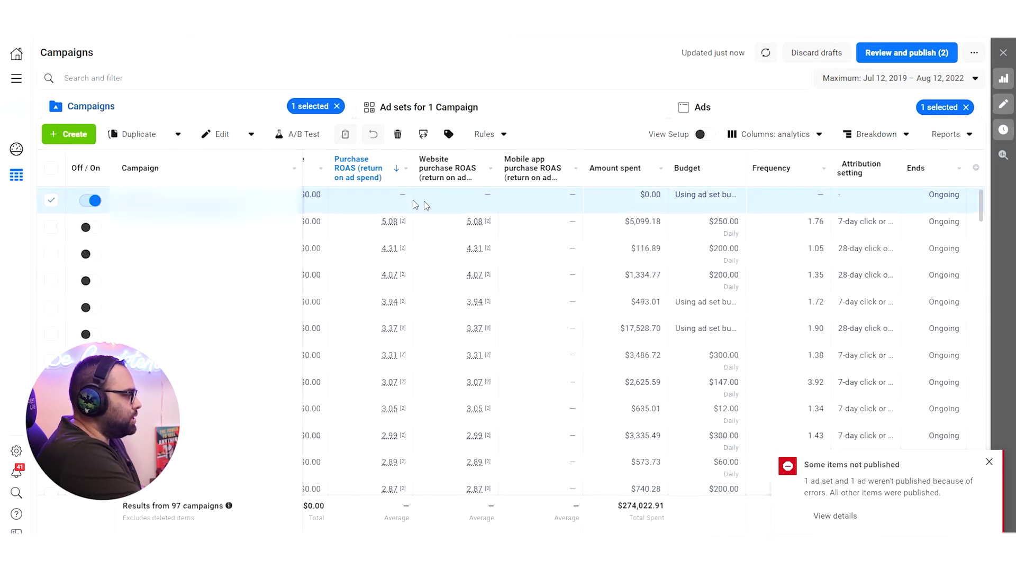
click(829, 517)
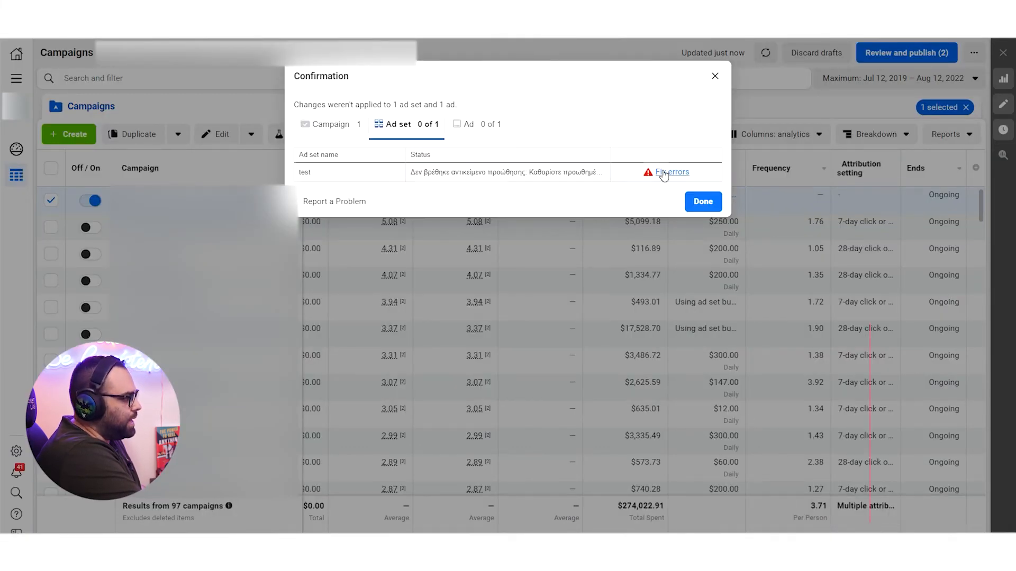
click(715, 76)
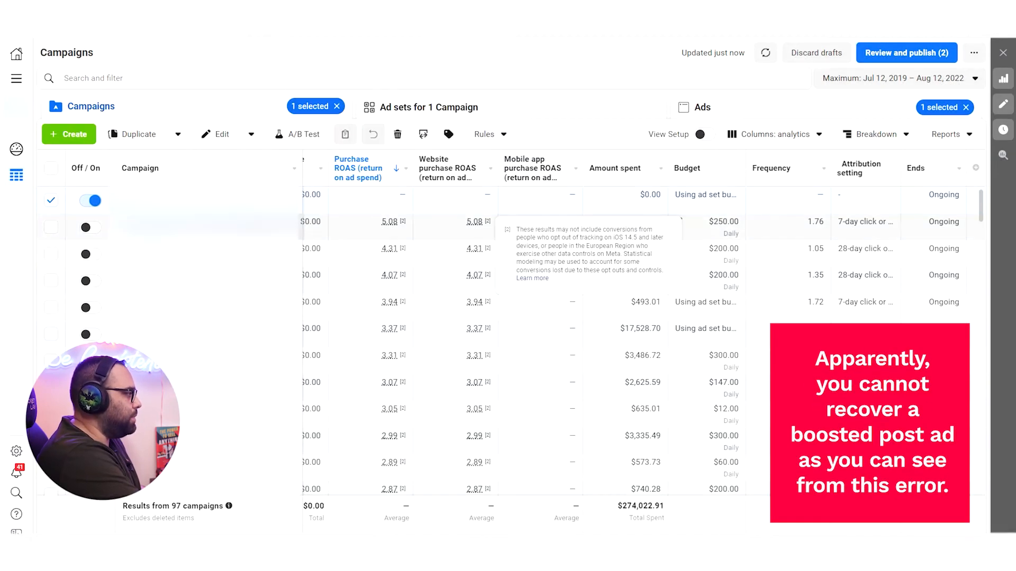